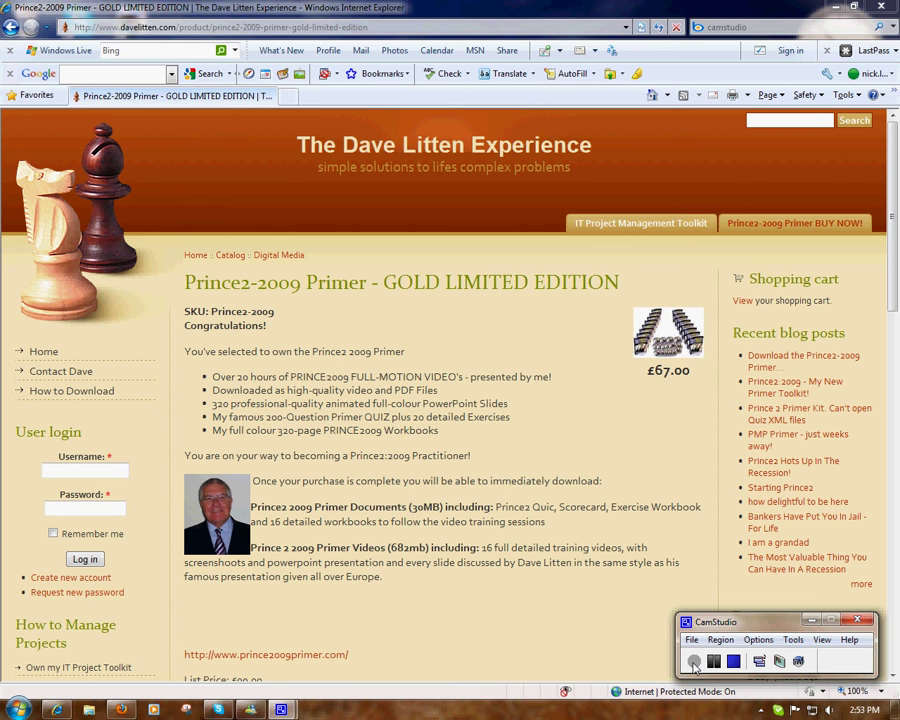
Step: Highlight the Prince2 2009 Primer Documents and Videos headings, then clear the highlight
click(812, 621)
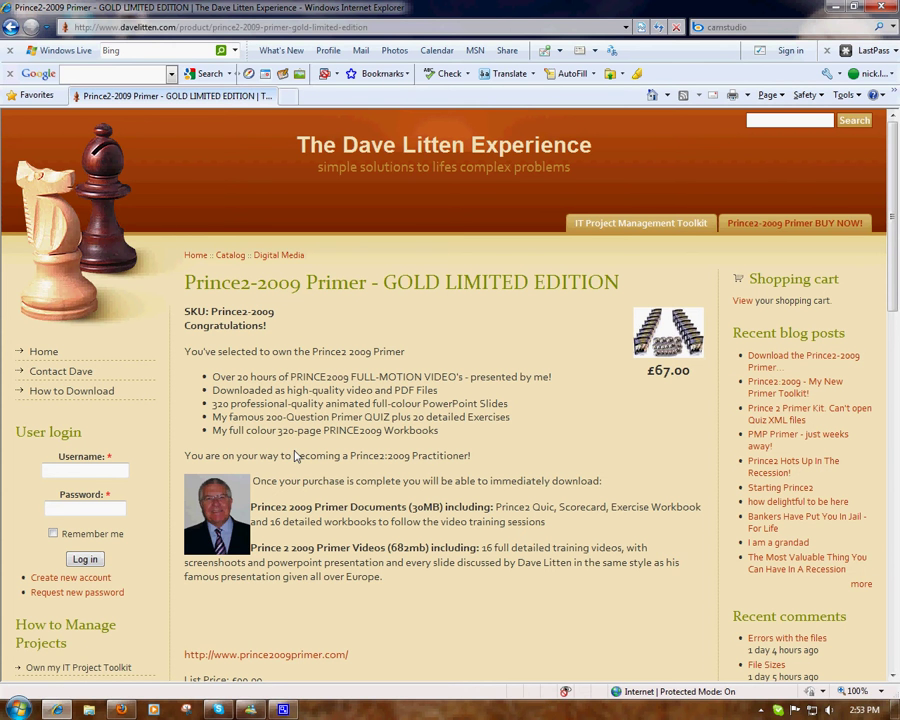
drag(251, 507, 418, 510)
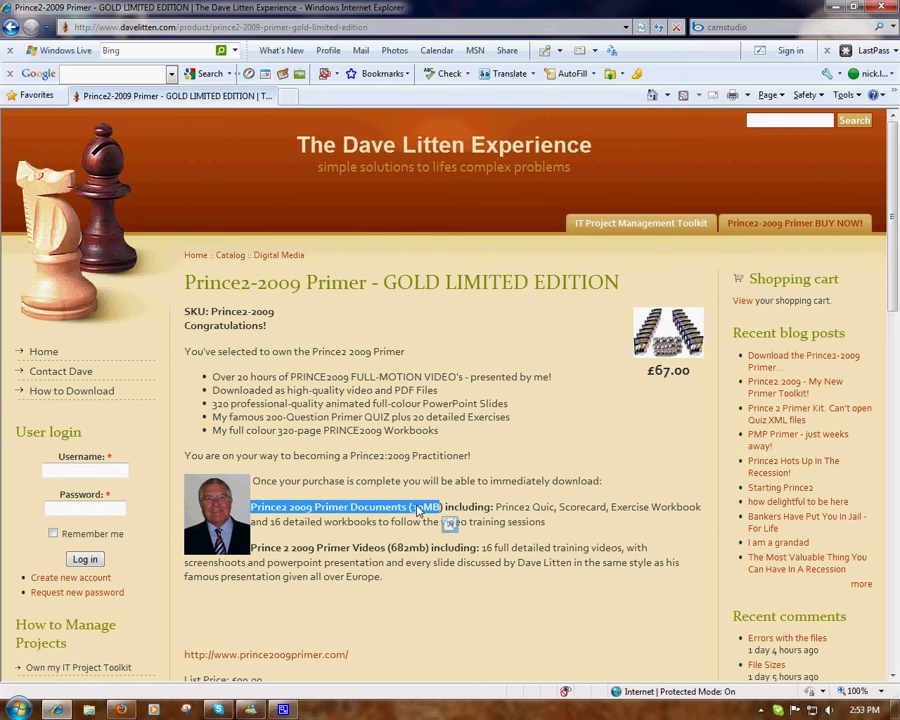
drag(251, 548, 426, 551)
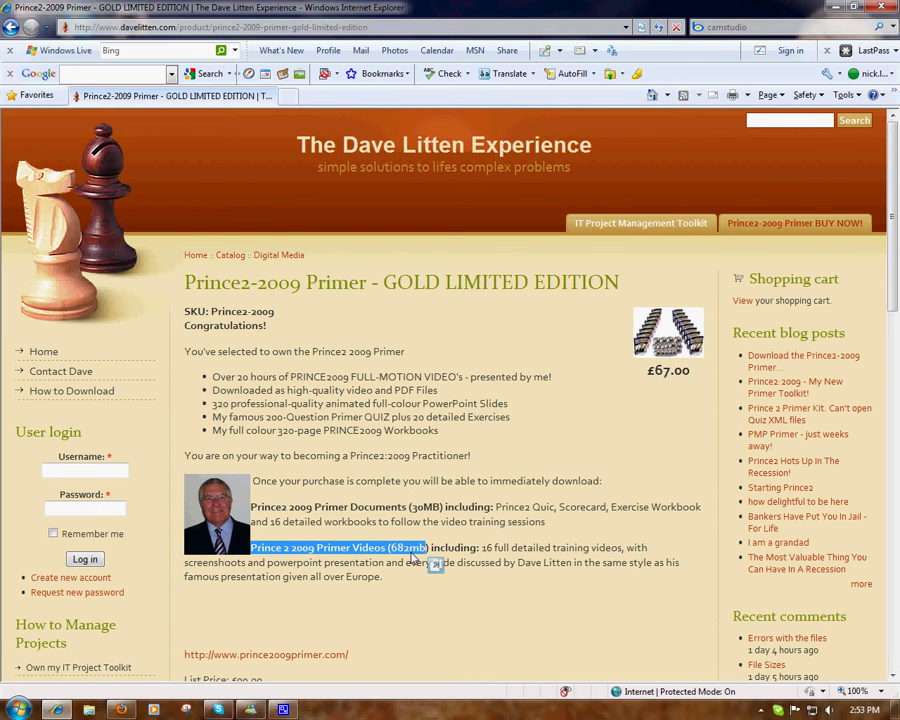
click(443, 485)
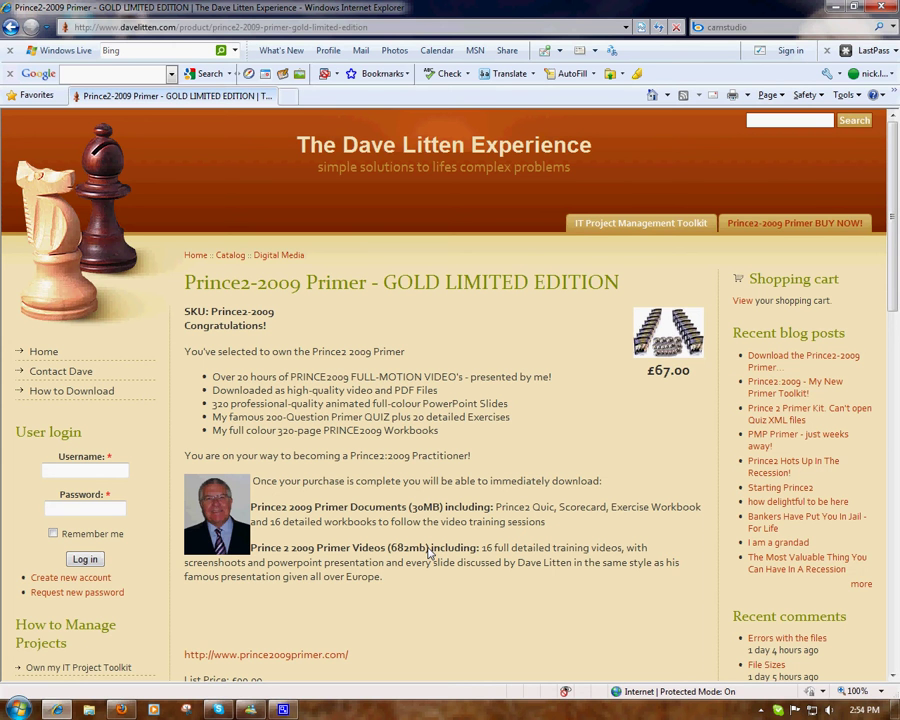
Step: Log in to the site with the account username and password
click(75, 474)
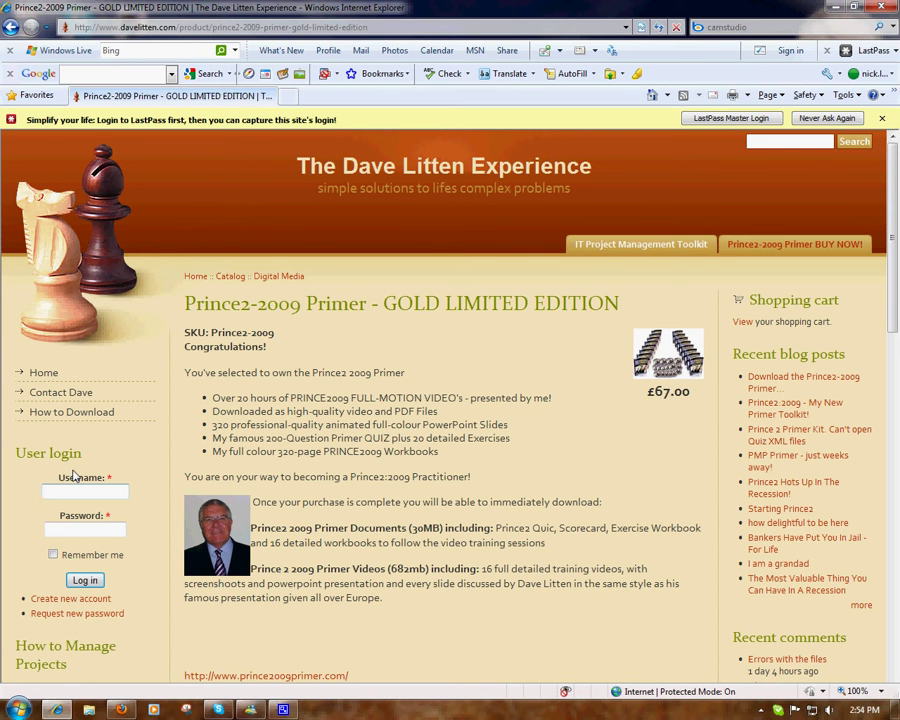
text(projex)
key(Tab)
text(pass)
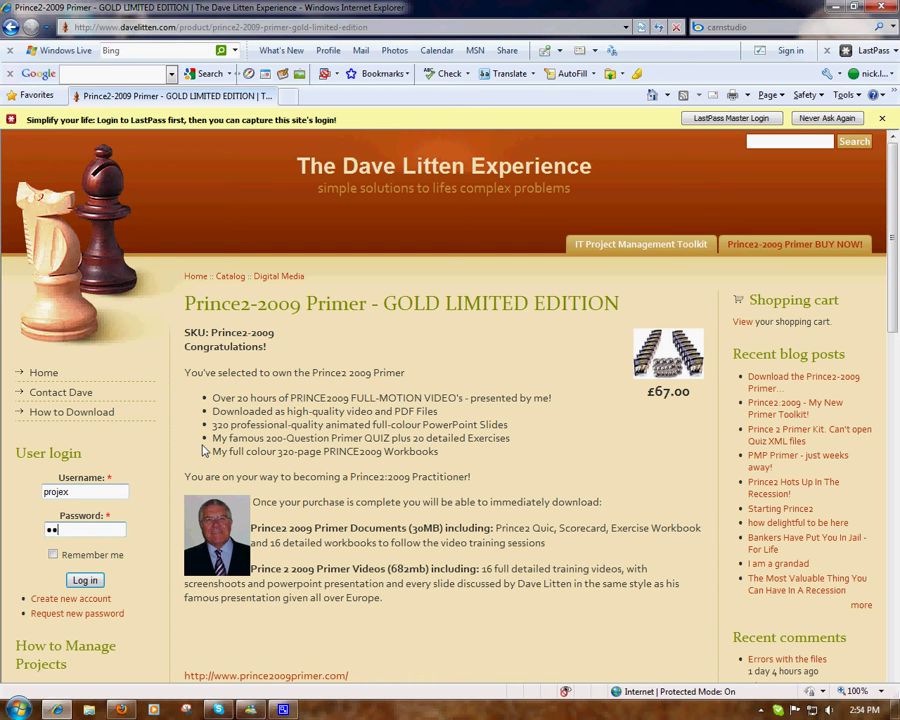
text(word123)
click(84, 580)
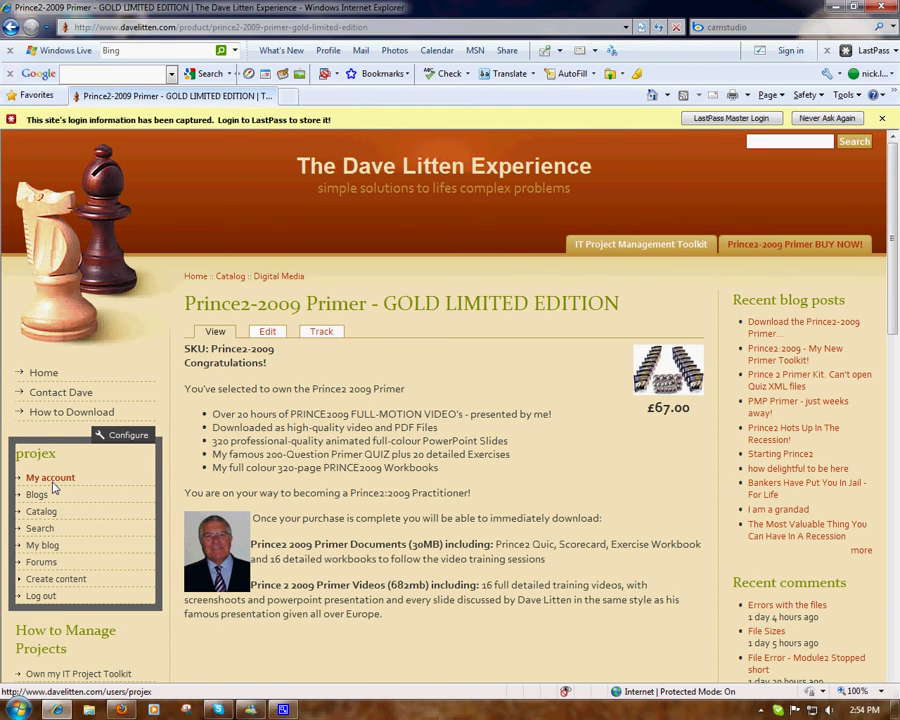
Step: Go to My account and open the file downloads list
click(53, 480)
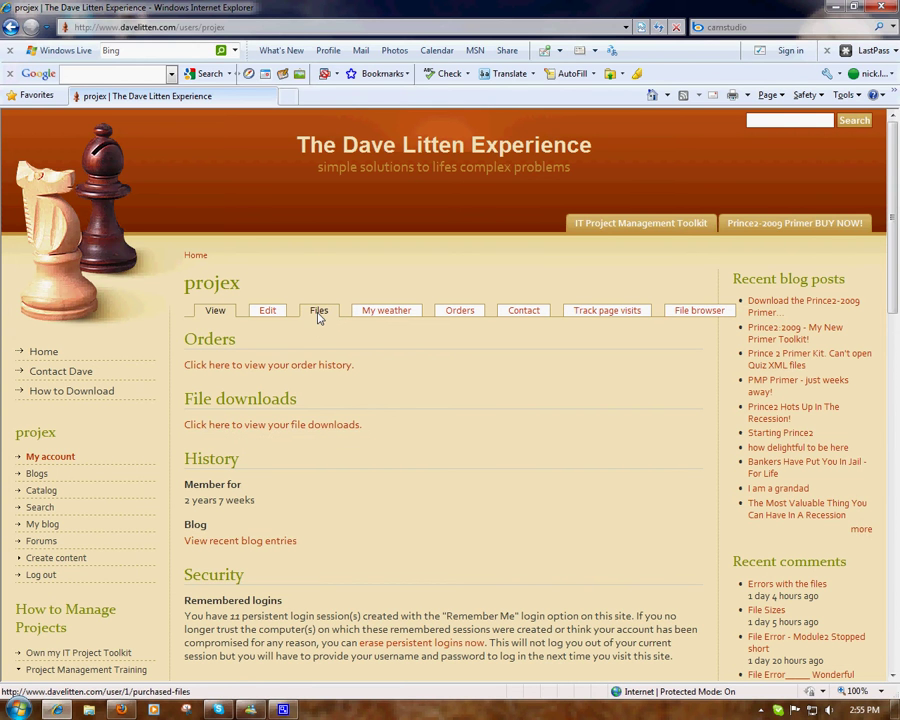
click(257, 427)
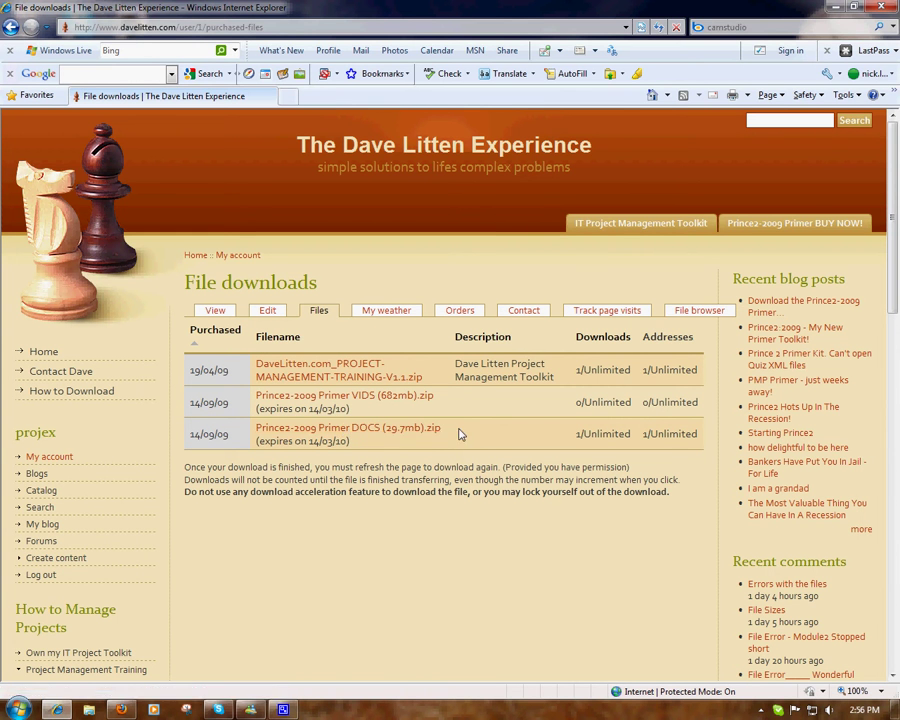
Step: Download Prince2-2009 Primer DOCS (29.7mb).zip, bypassing the download manager, and open it directly
click(358, 431)
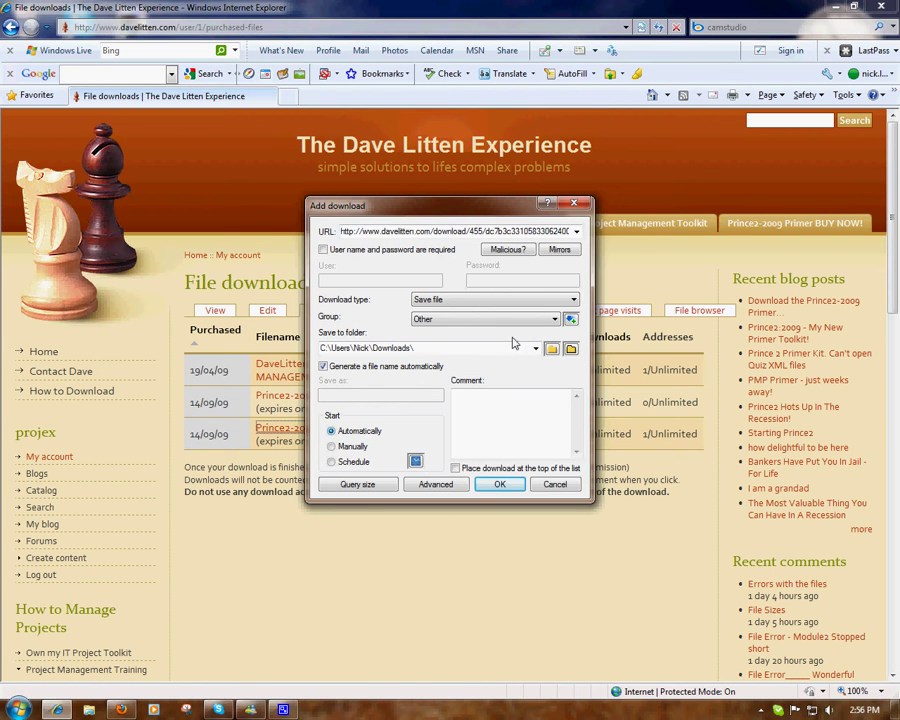
click(553, 484)
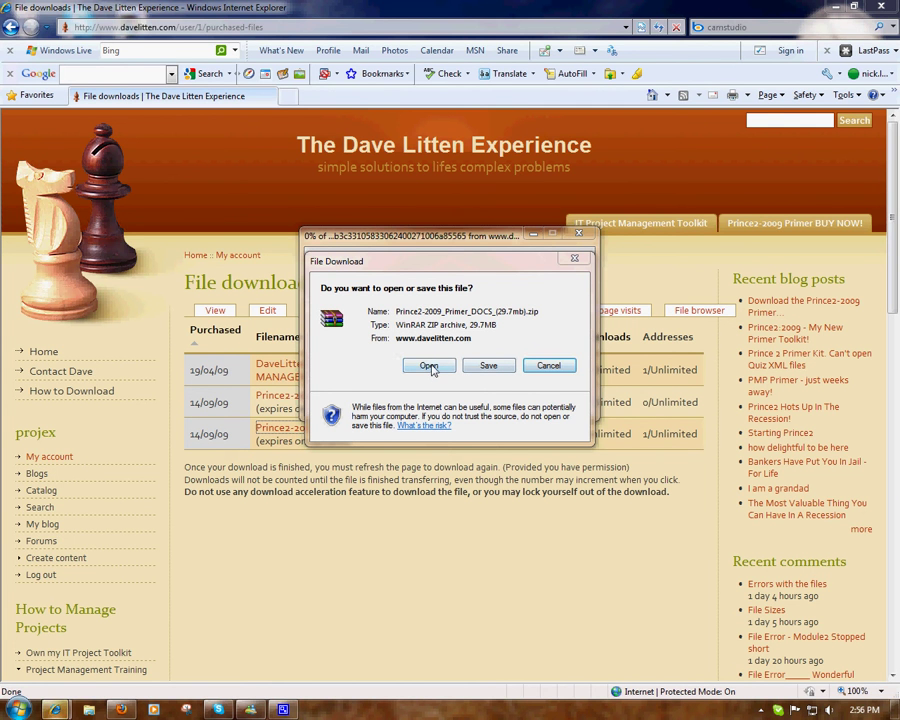
click(431, 366)
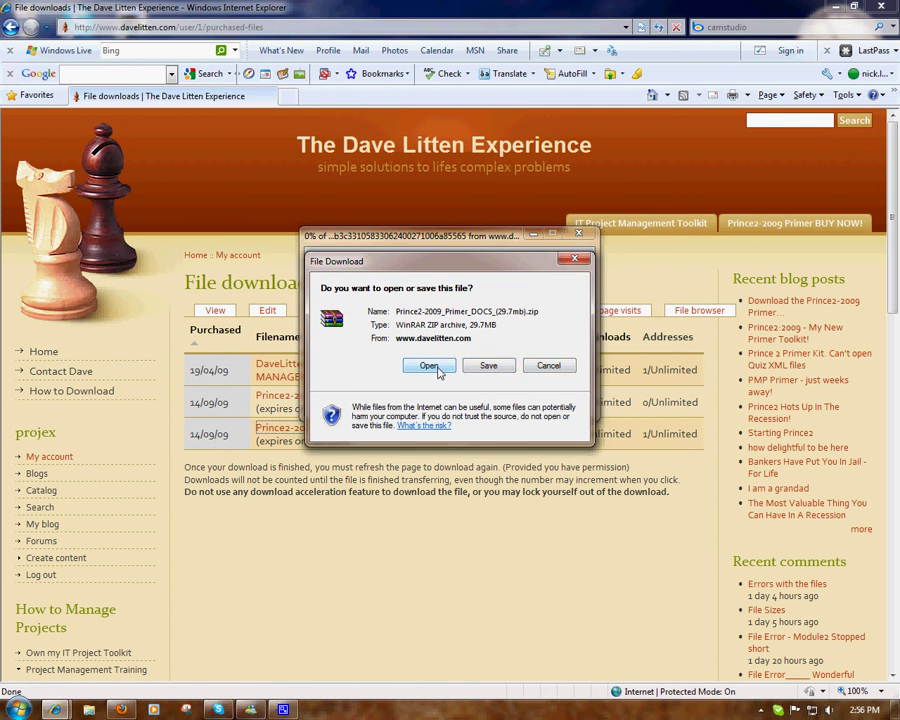
click(436, 369)
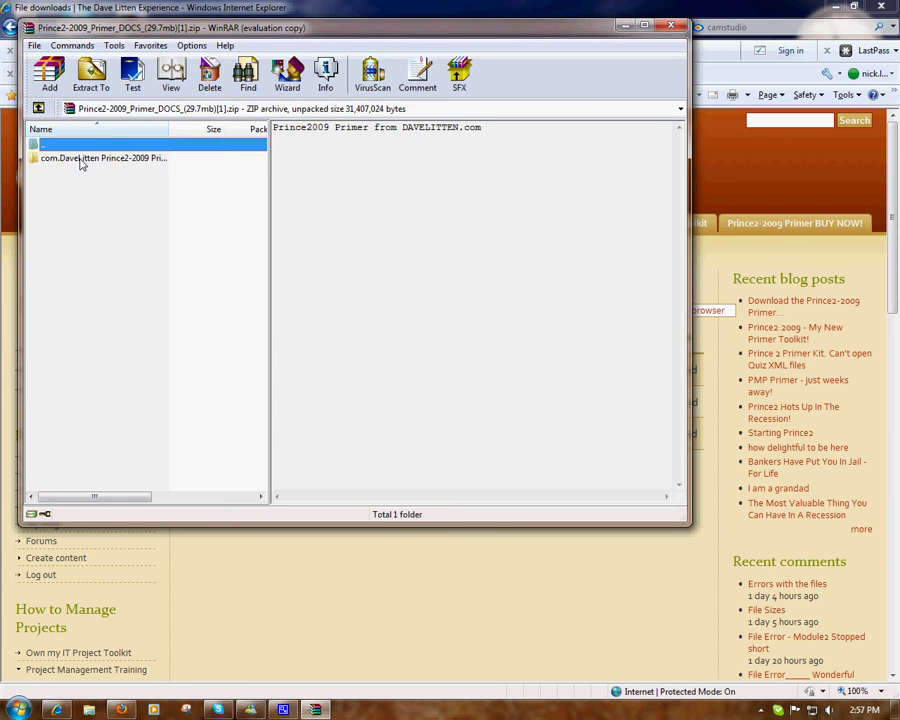
Step: Open the com.DaveLitten documents folder in the archive and launch Workbook1.pdf
click(82, 160)
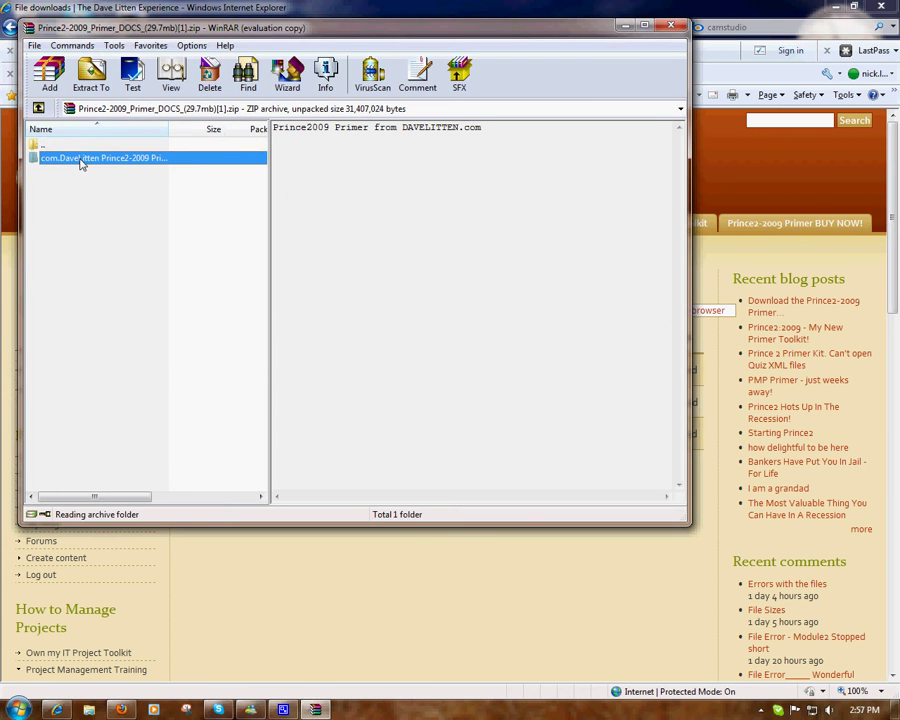
double_click(82, 162)
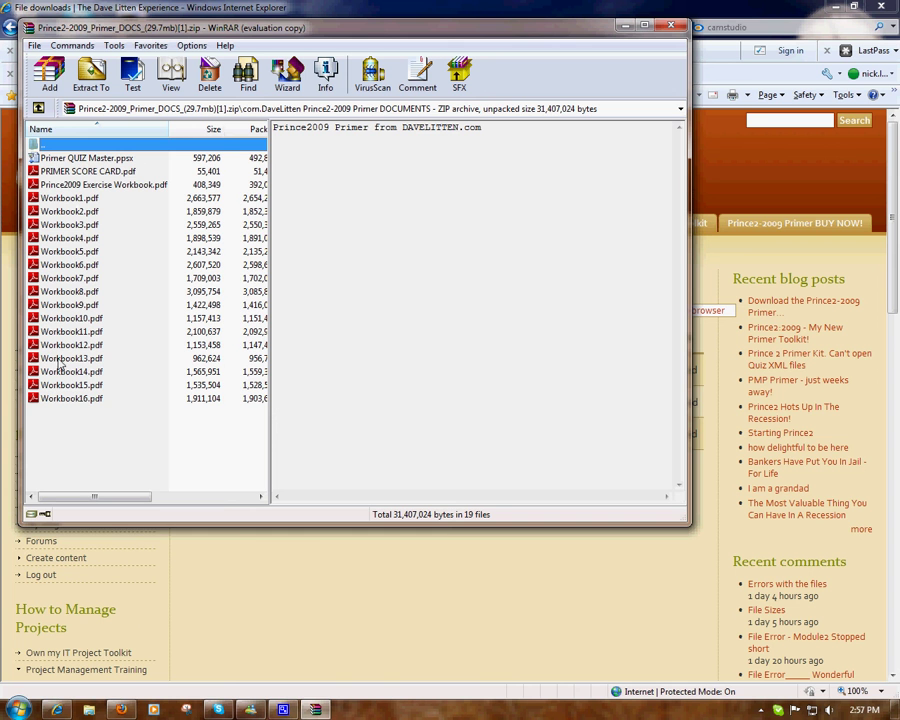
double_click(76, 199)
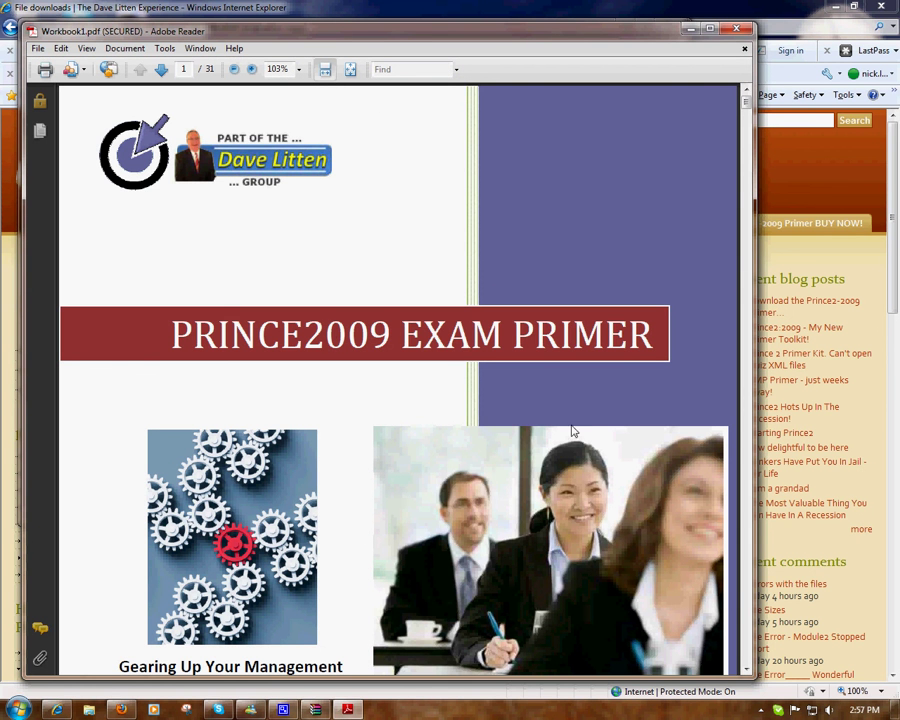
Step: Page down through Workbook1.pdf to page 7, Managing Project Performance, then close it
click(744, 598)
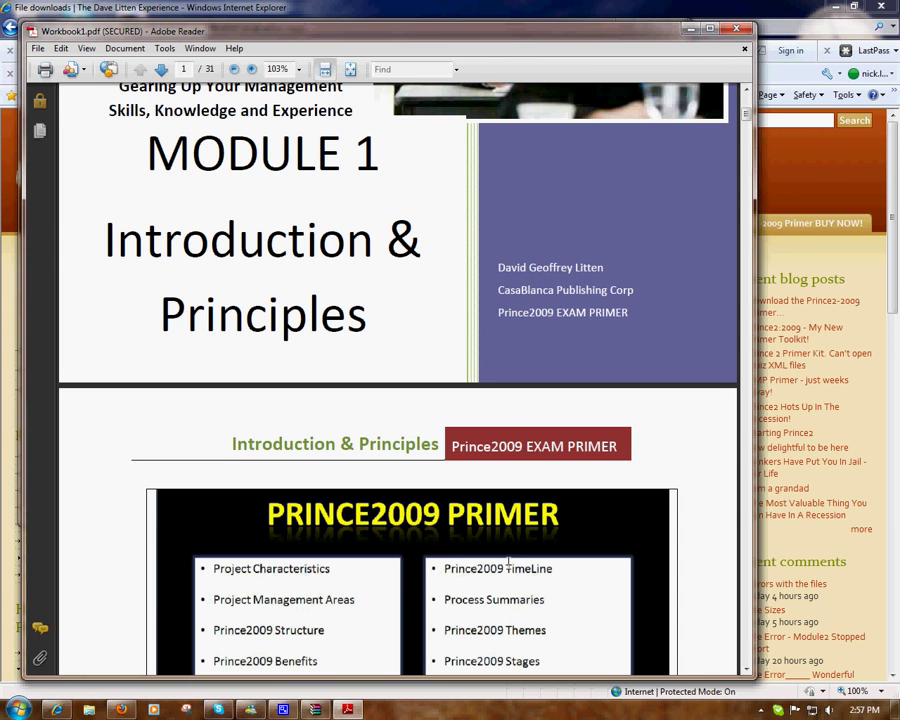
click(747, 628)
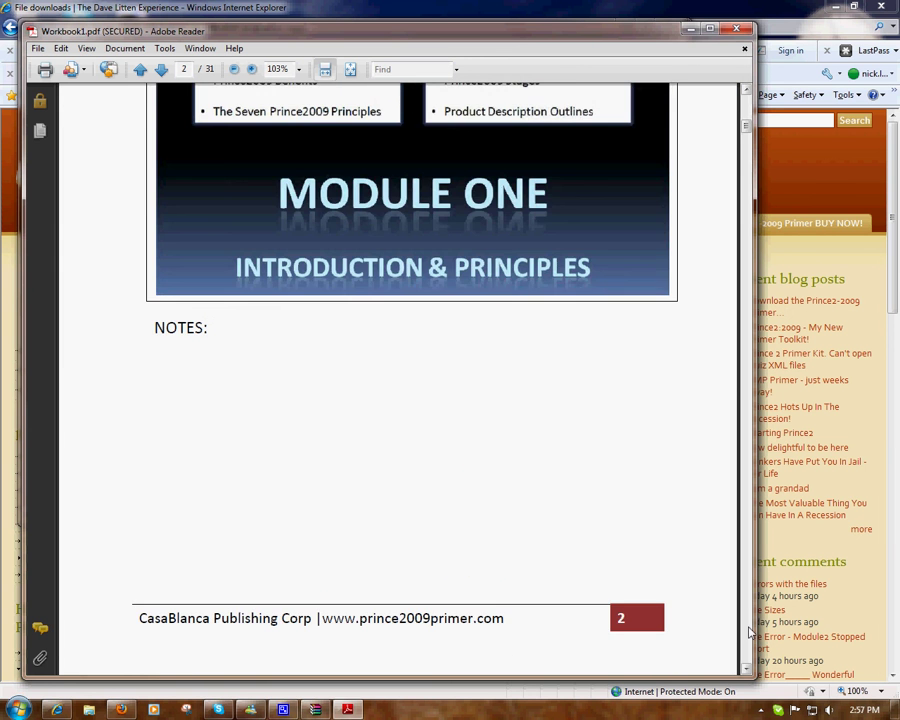
click(747, 628)
click(747, 628)
click(747, 628)
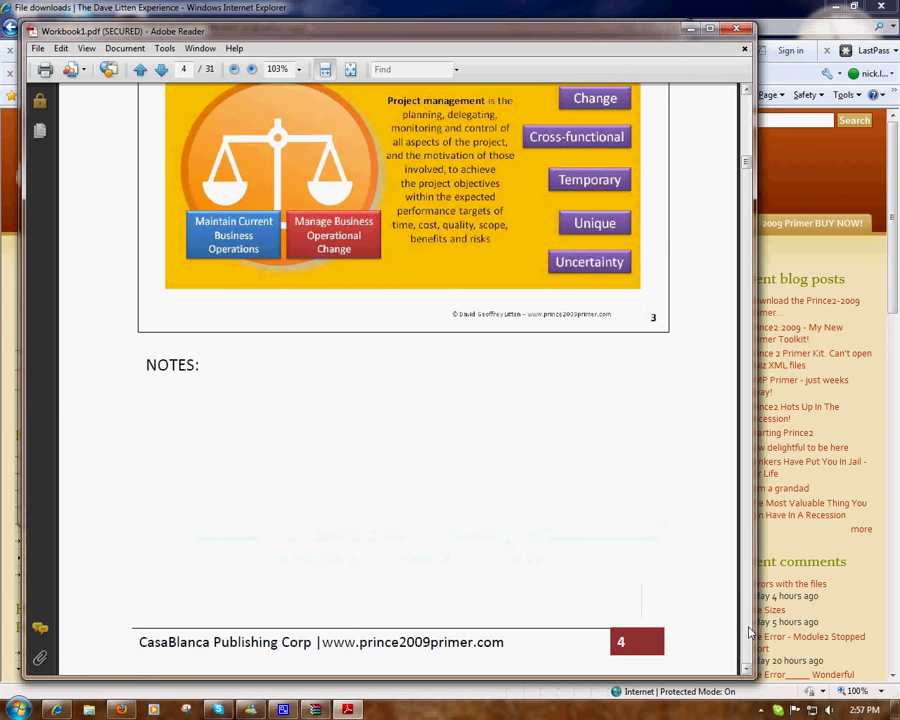
click(747, 628)
click(747, 628)
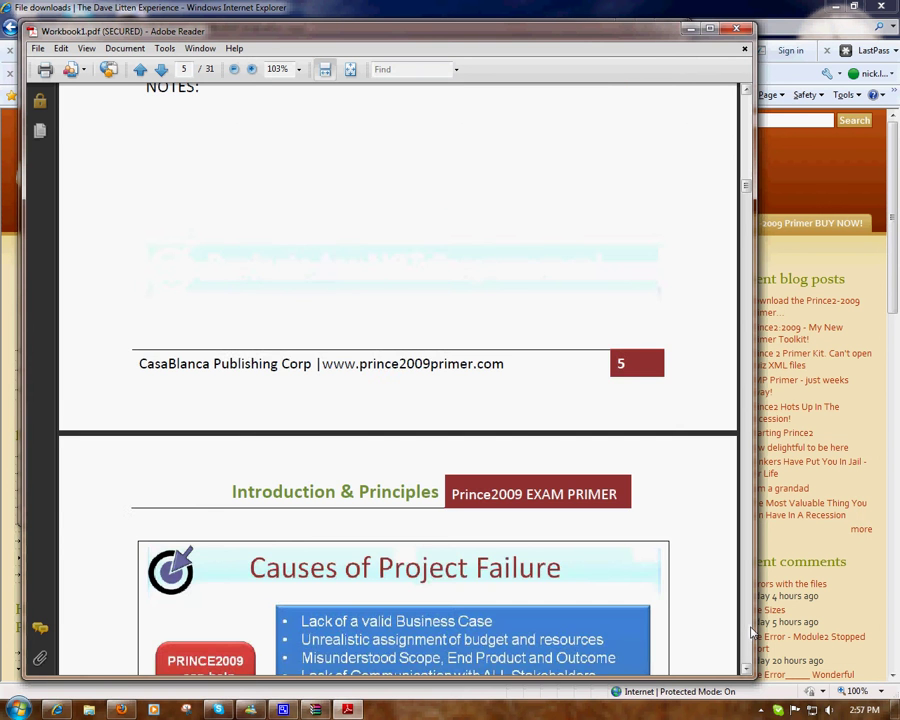
click(750, 630)
click(750, 630)
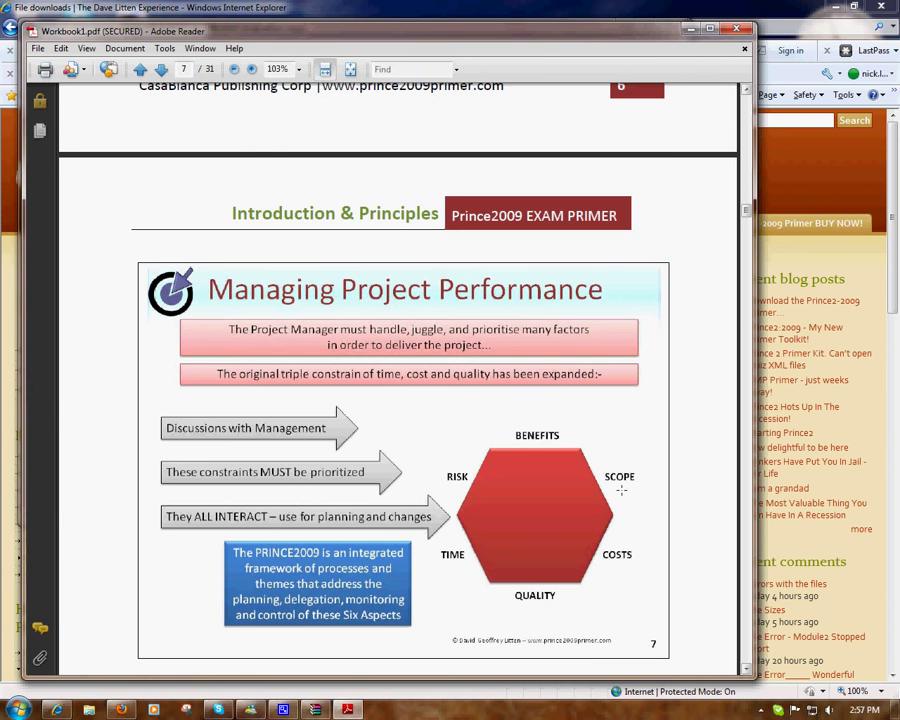
click(735, 30)
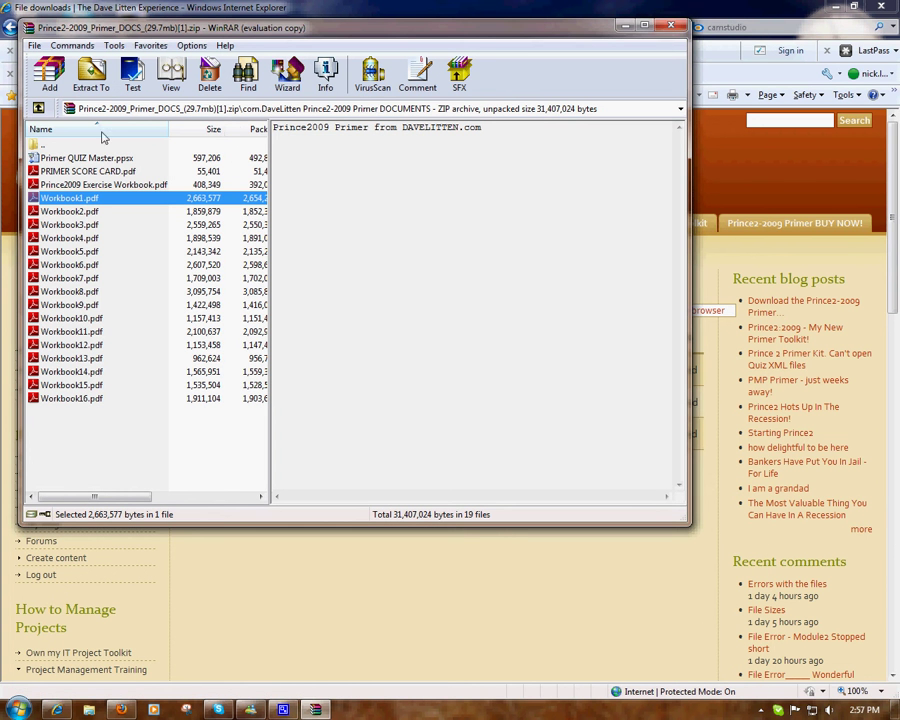
Step: Close the WinRAR archive window
click(670, 28)
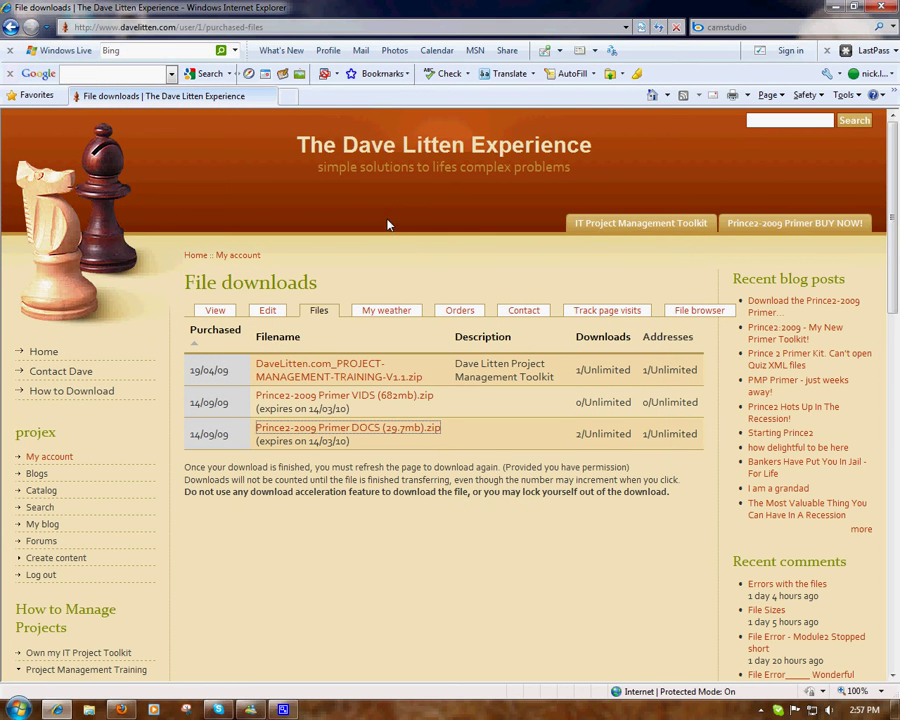